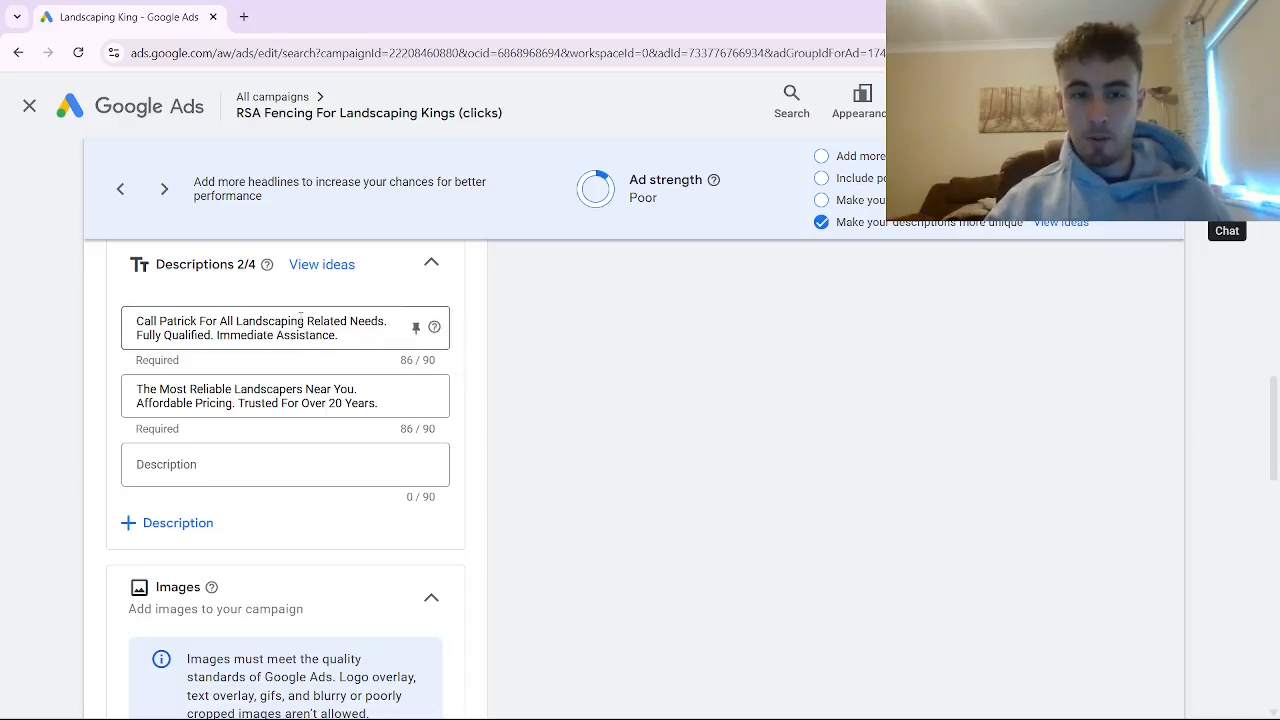
Examine both descriptions of the landscaping ad for the keyword, the benefit statements and the call to action.
left_click_drag(303, 321, 236, 322)
left_click(250, 388)
left_click_drag(234, 389, 304, 389)
left_click(305, 389)
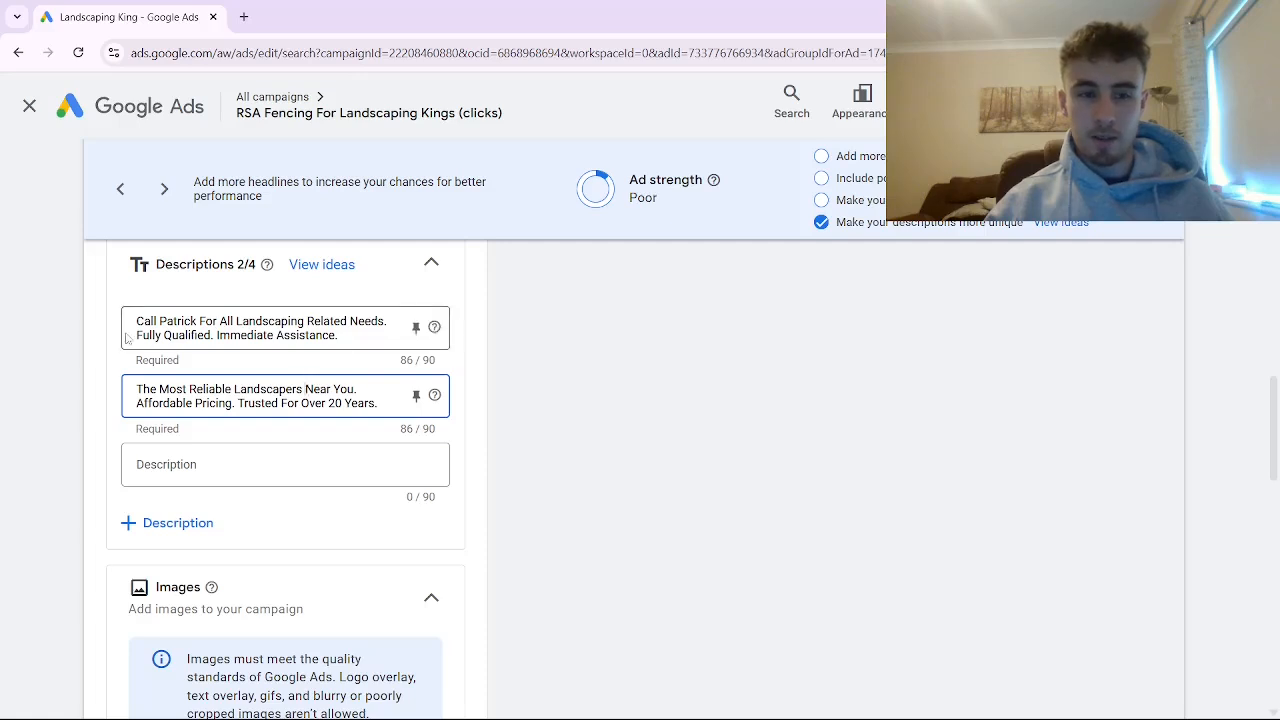
left_click_drag(135, 336, 342, 337)
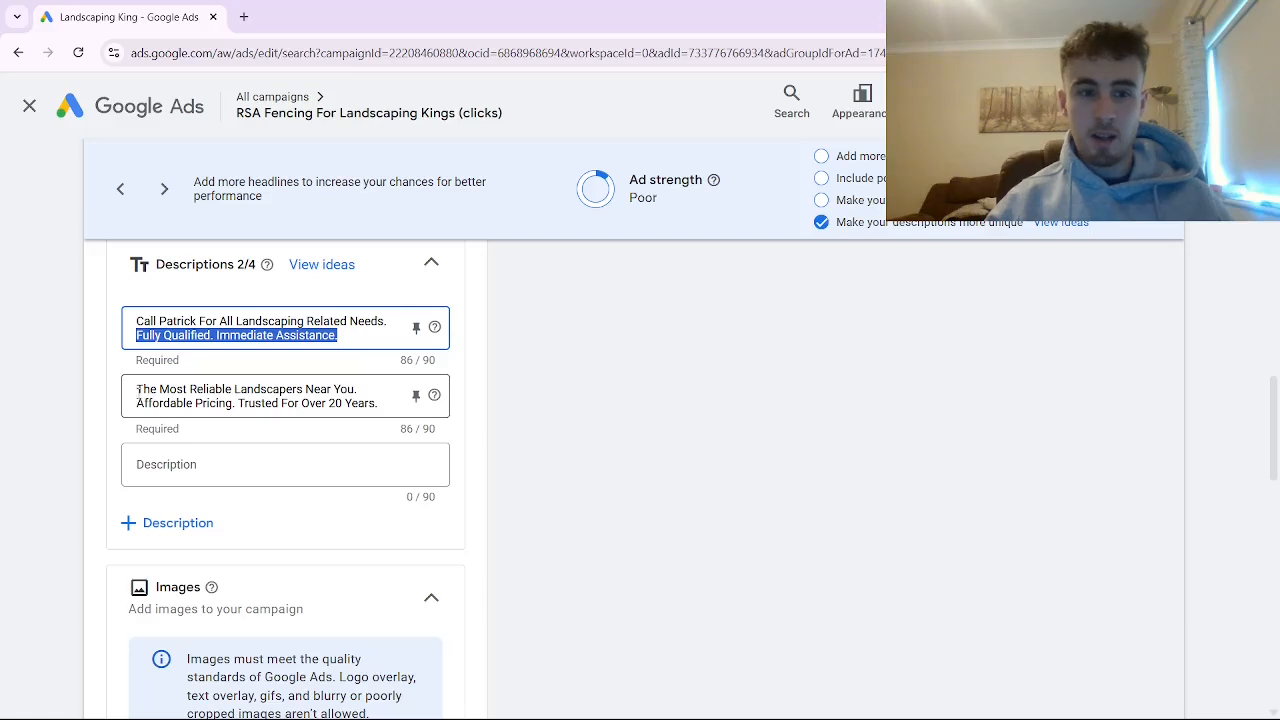
left_click_drag(136, 389, 232, 389)
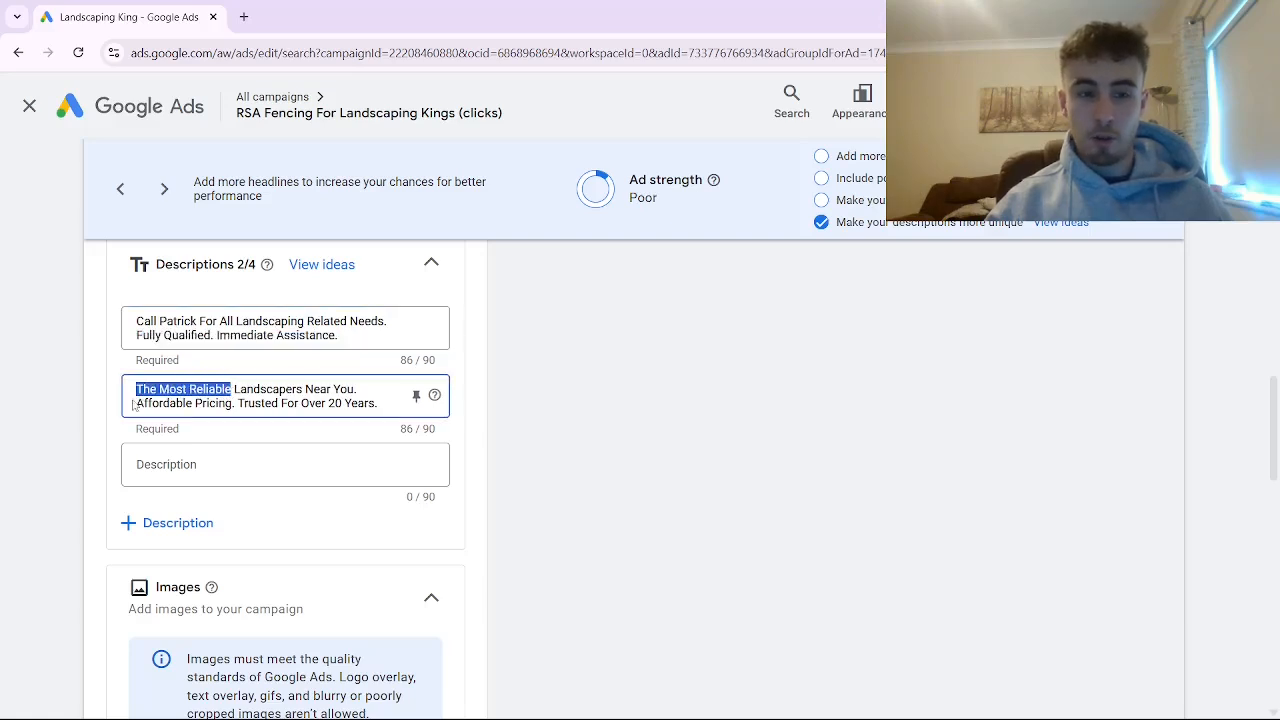
left_click_drag(151, 403, 380, 404)
left_click(379, 404)
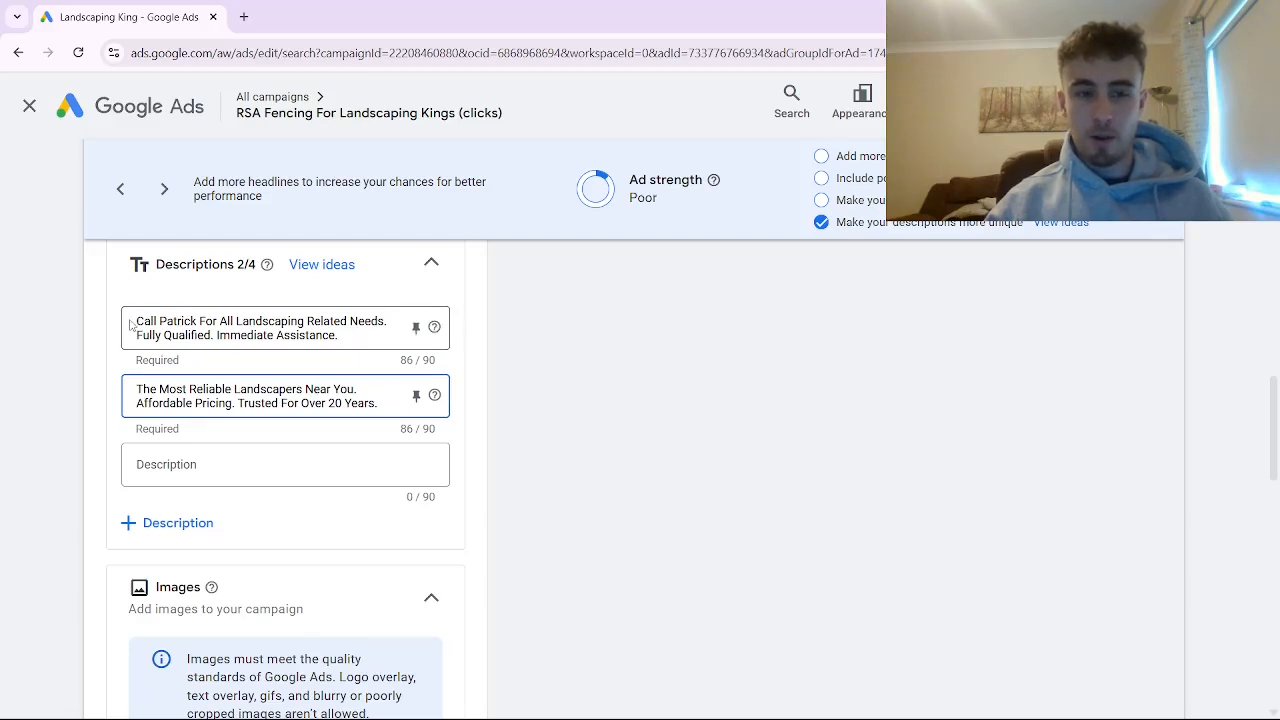
left_click_drag(136, 321, 363, 322)
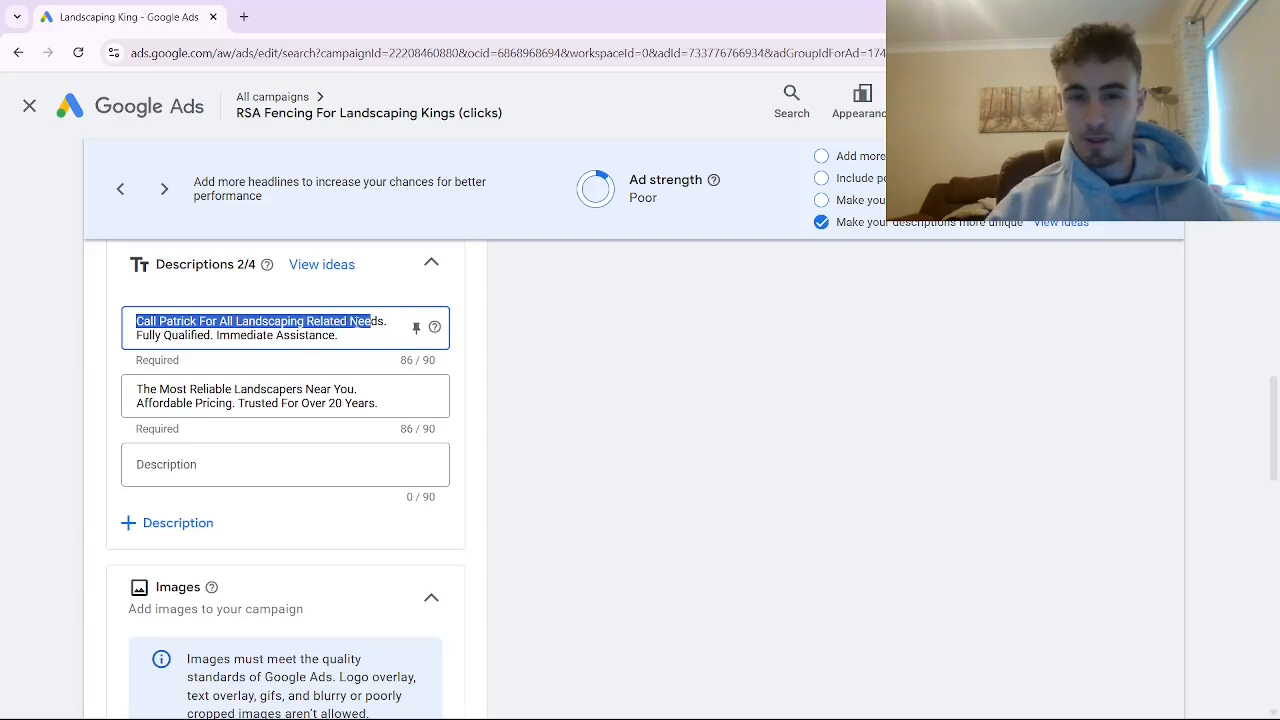
left_click(361, 387)
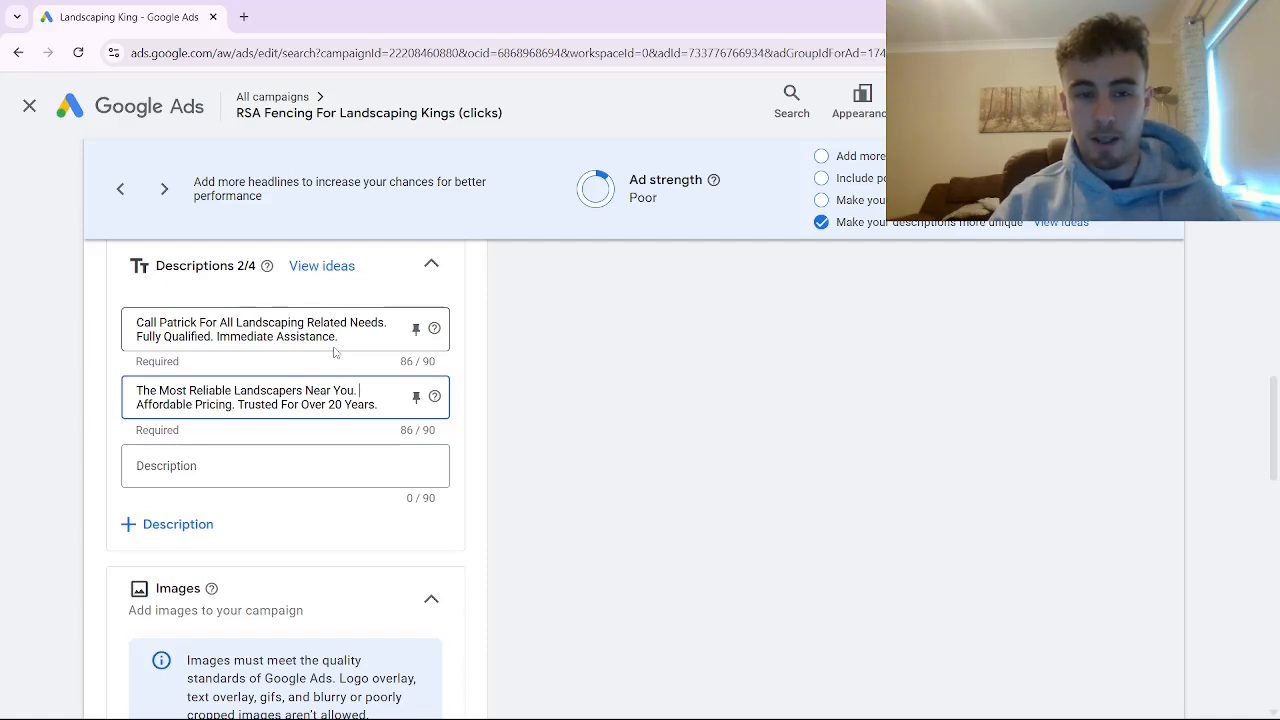
Recheck the keyword in the first description, the supporting selling points in both descriptions and the opening call to action.
left_click_drag(303, 322, 267, 330)
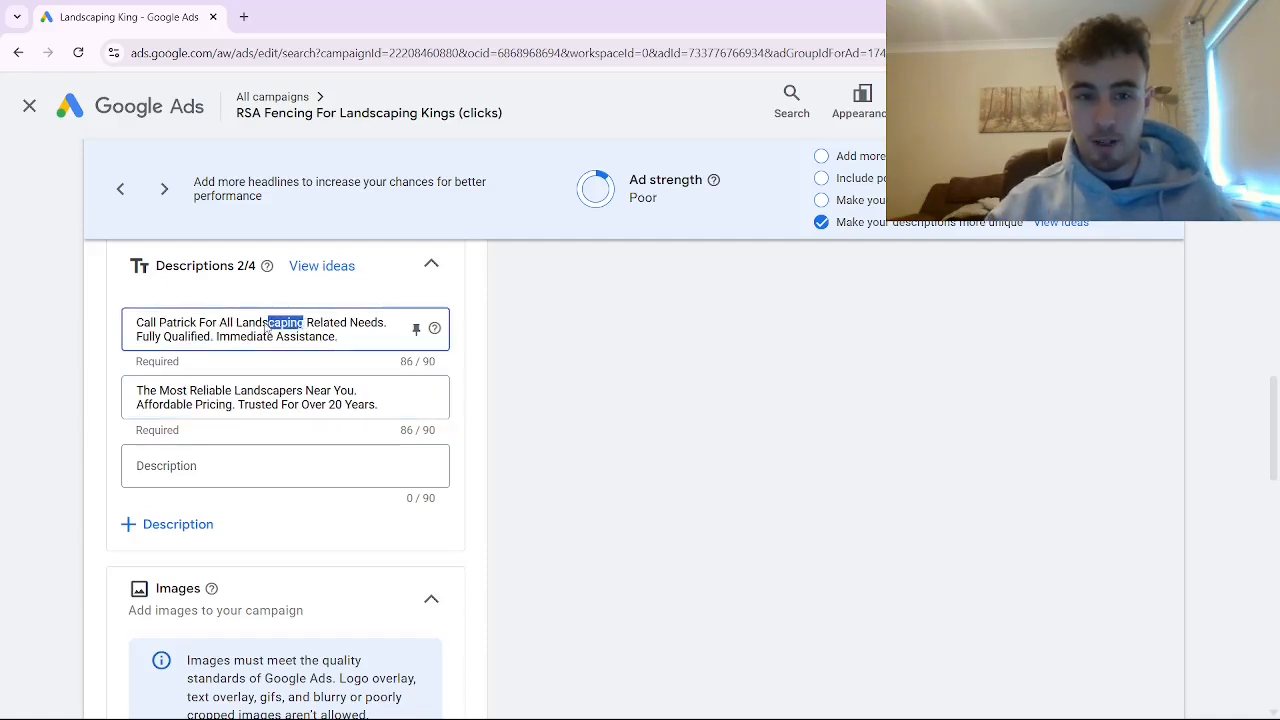
left_click(140, 336)
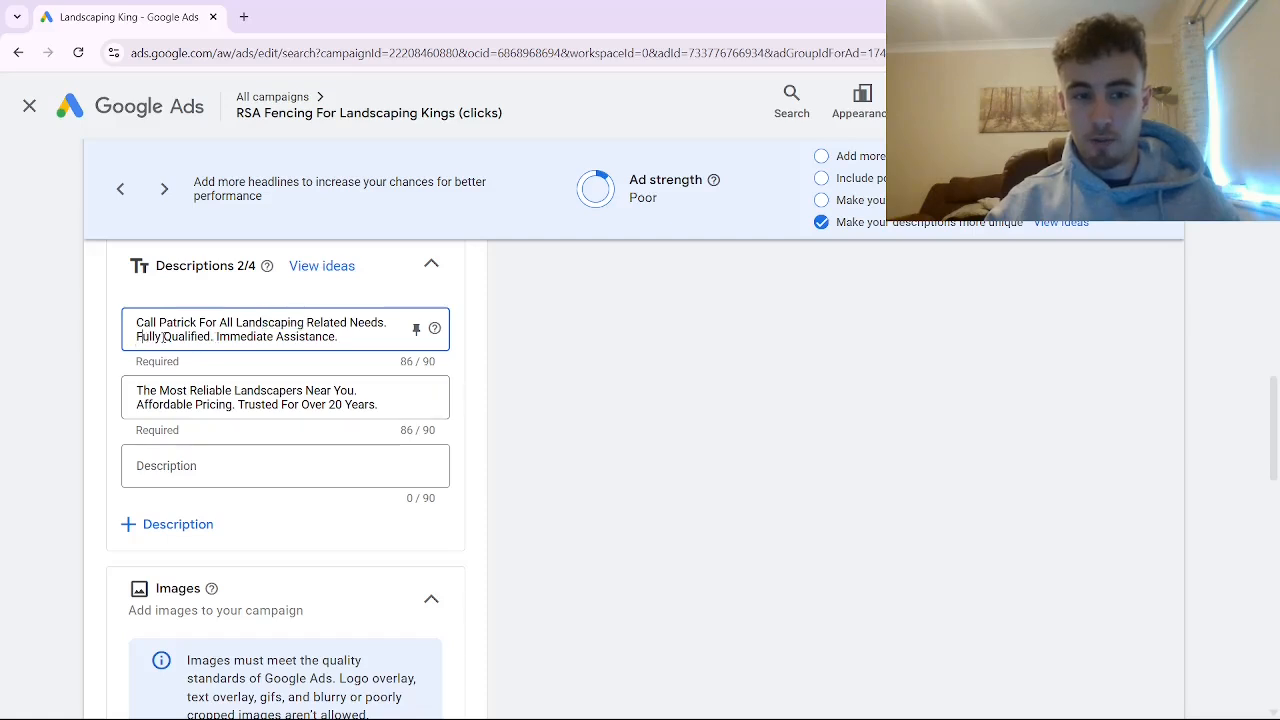
left_click_drag(338, 337, 185, 337)
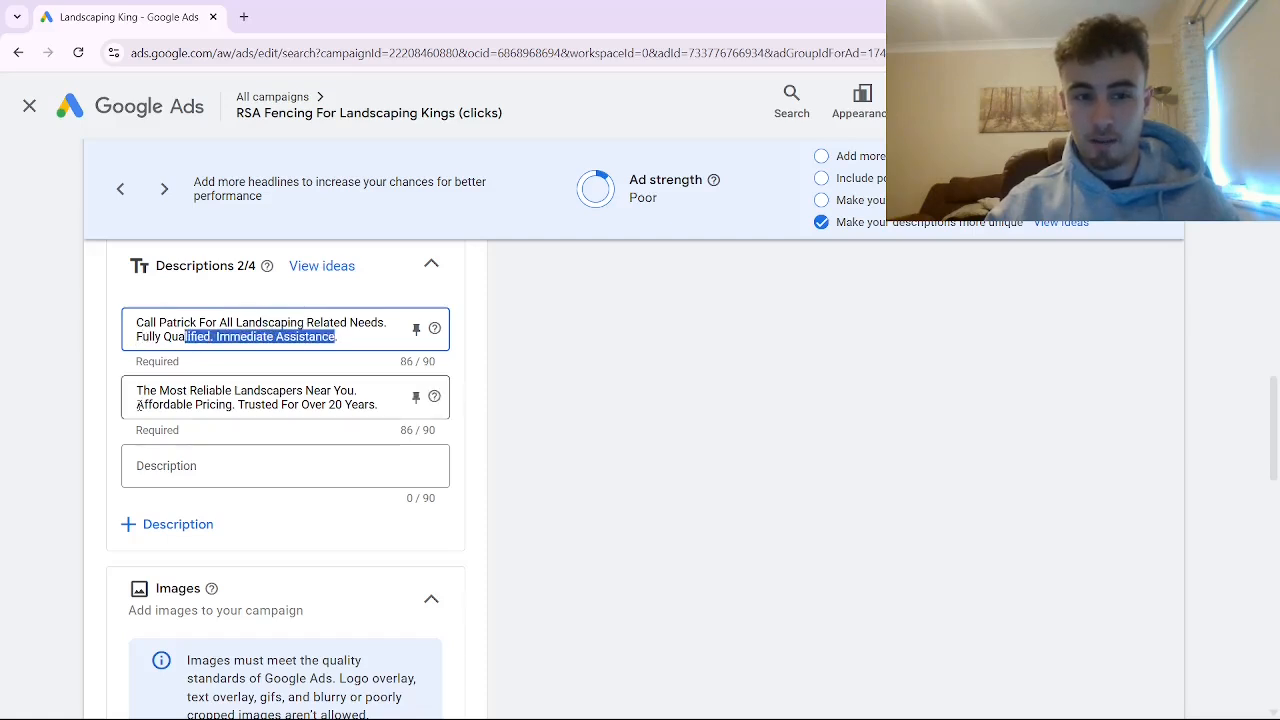
left_click_drag(138, 405, 328, 404)
left_click(381, 403)
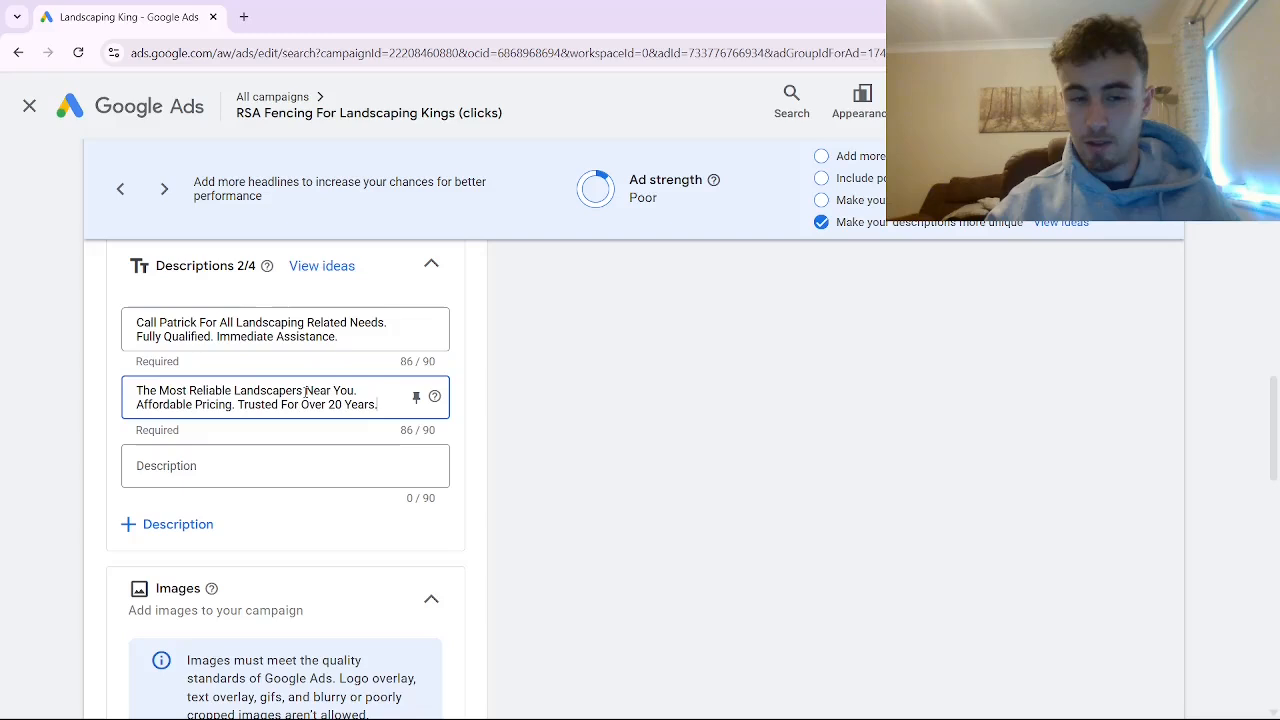
double_click(147, 322)
left_click(157, 322)
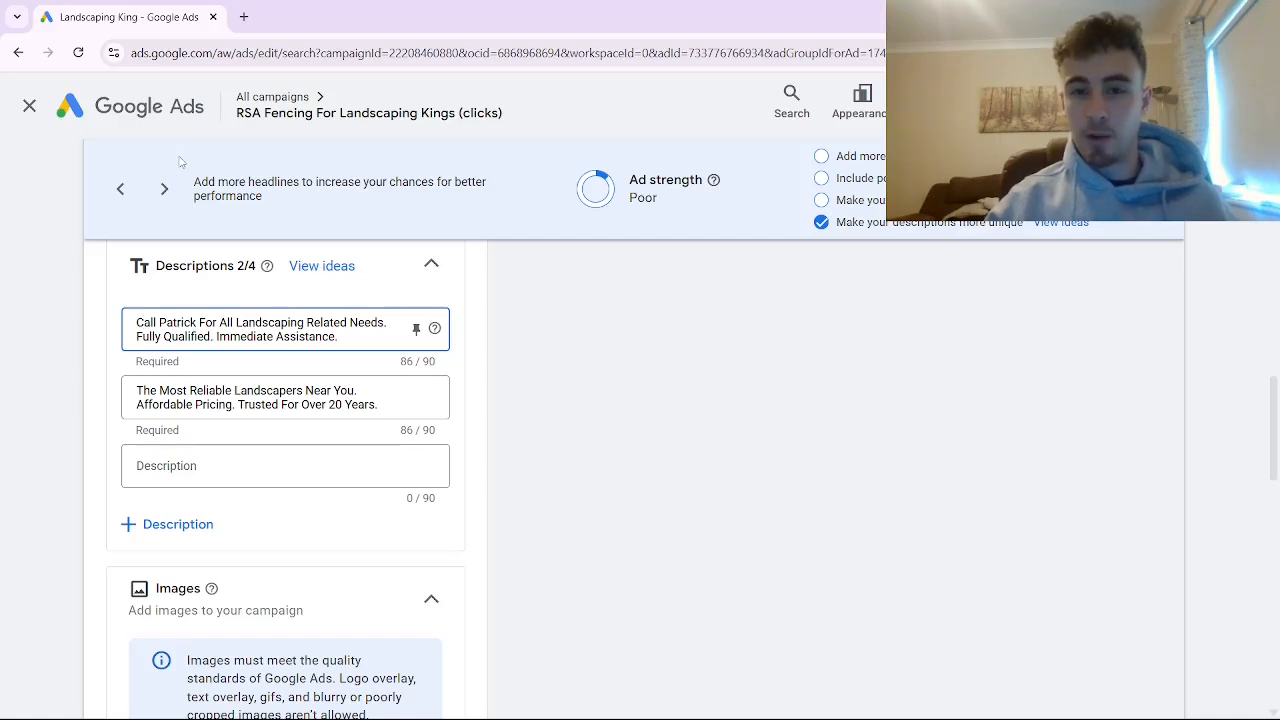
Close this ad's editor and open the paused "Top Quality Landscaping" ad for editing at its descriptions section.
left_click(30, 106)
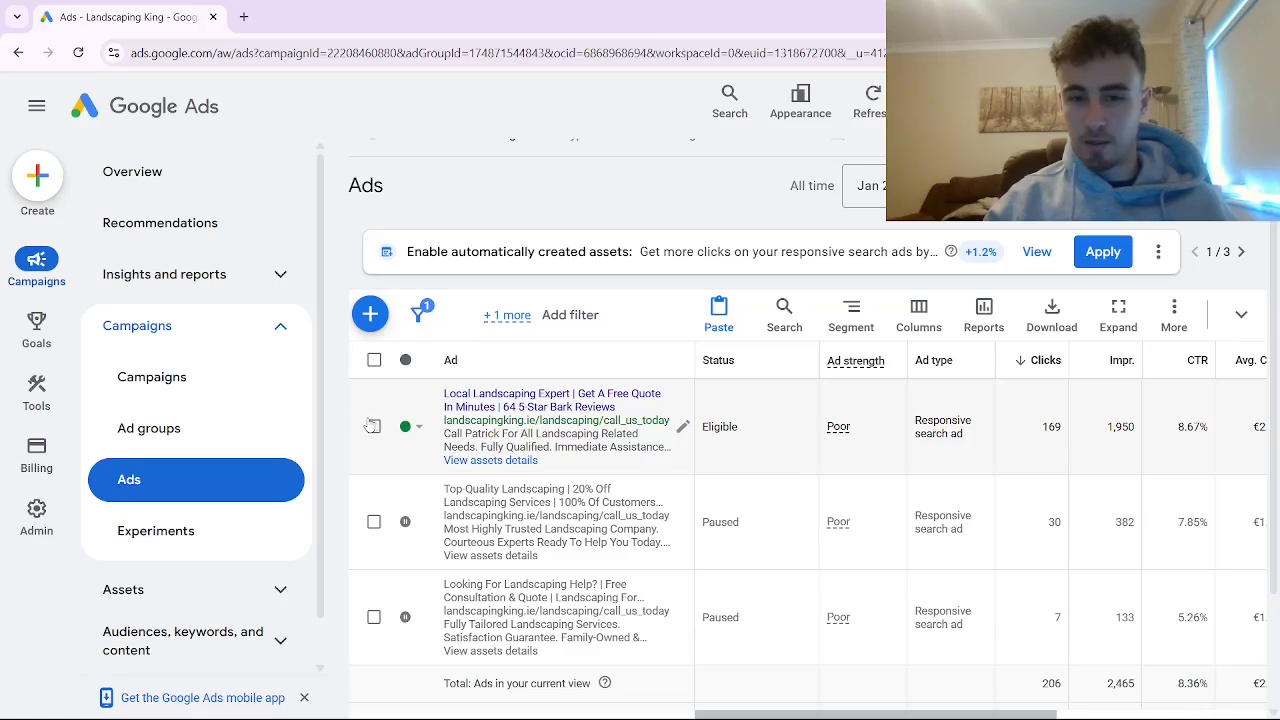
scroll(362, 428, "down", 1)
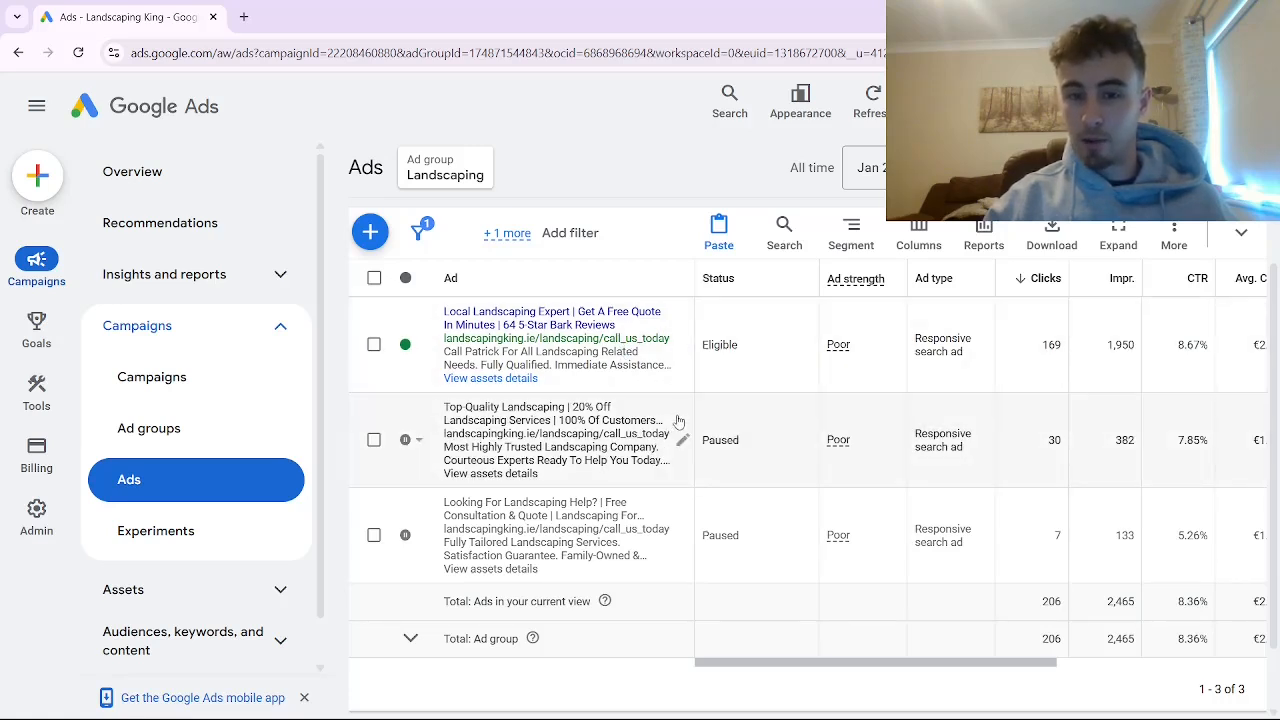
left_click(679, 436)
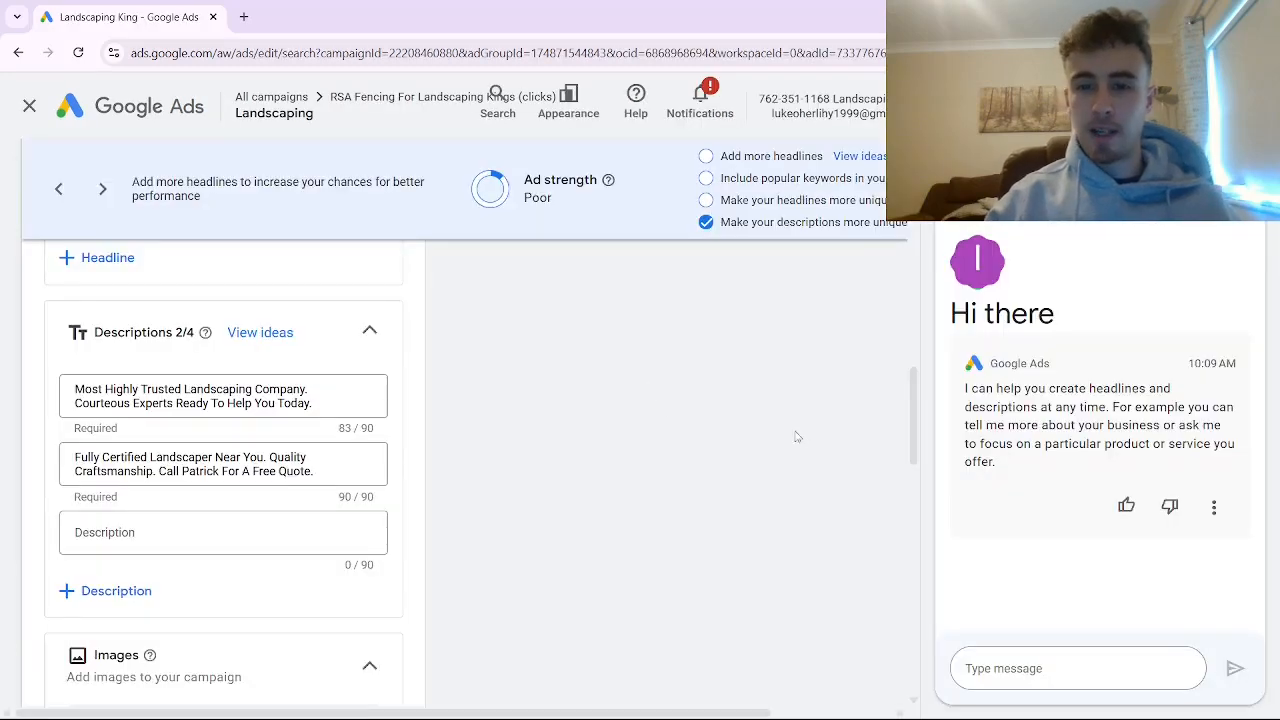
scroll(583, 482, "down", 1)
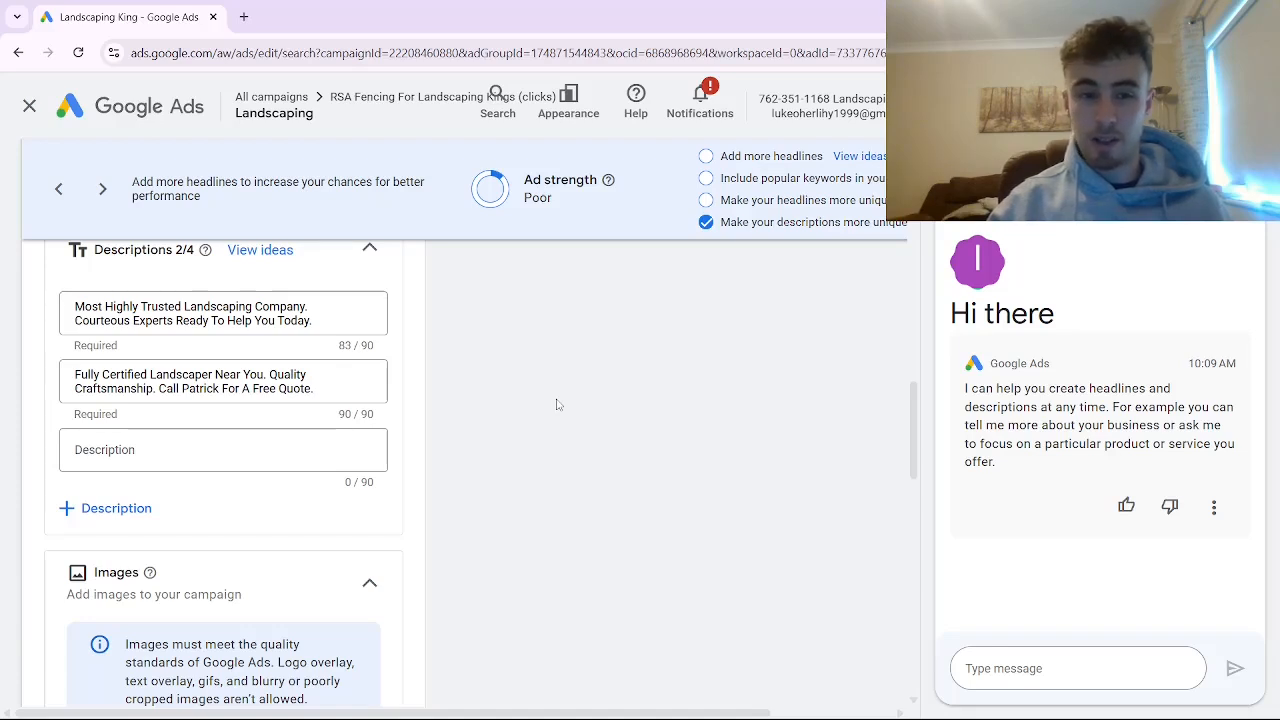
Add a fourth description field to the ad and view the suggested text for the empty third description.
left_click(105, 508)
left_click(133, 462)
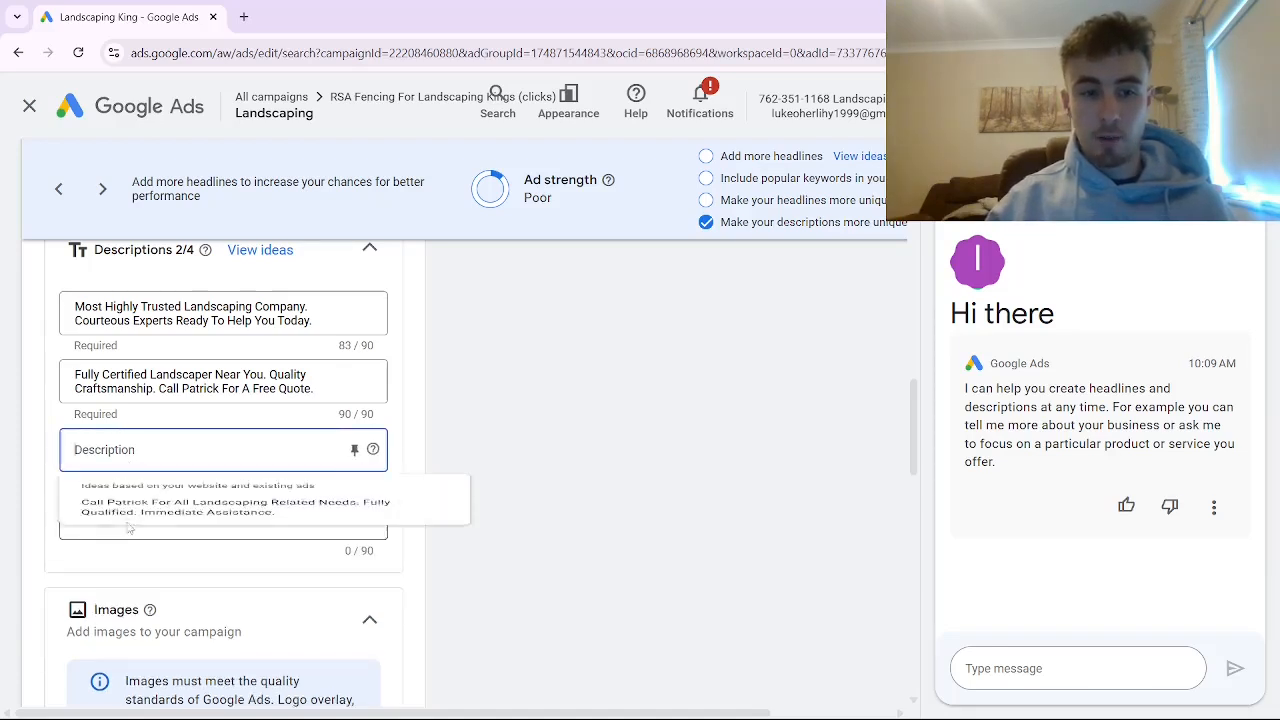
left_click(122, 451)
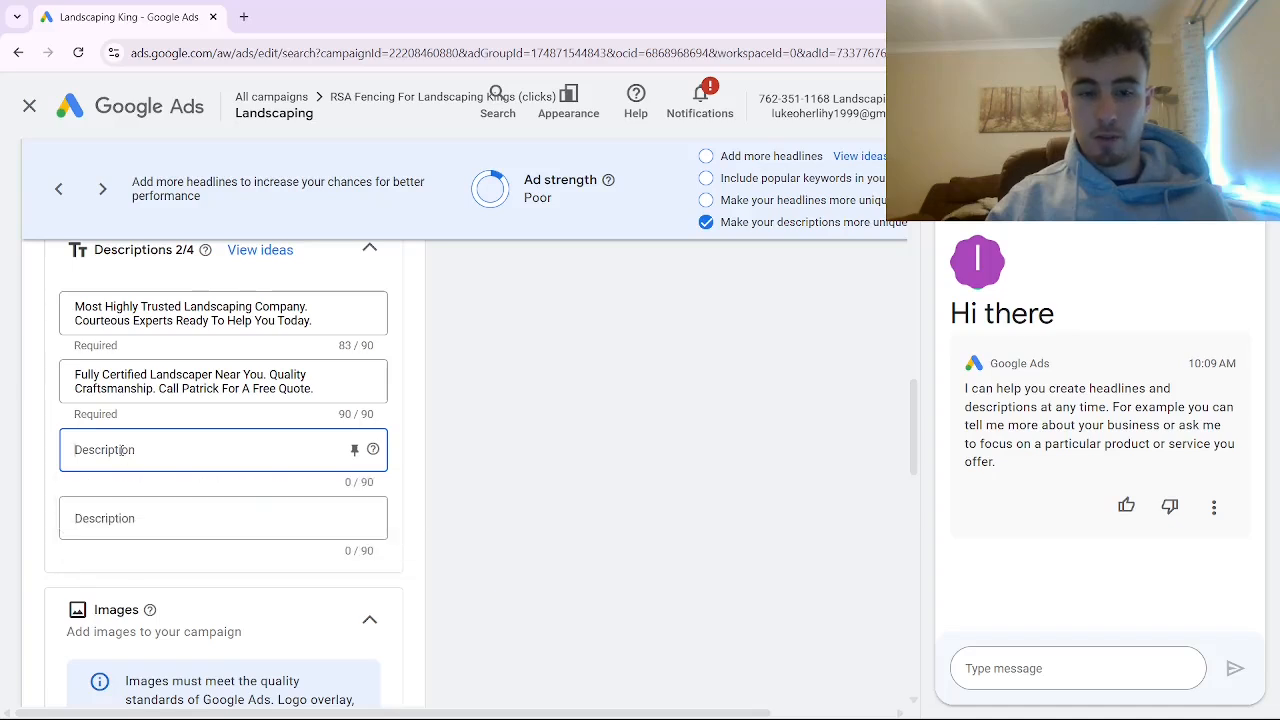
left_click(122, 524)
left_click(118, 447)
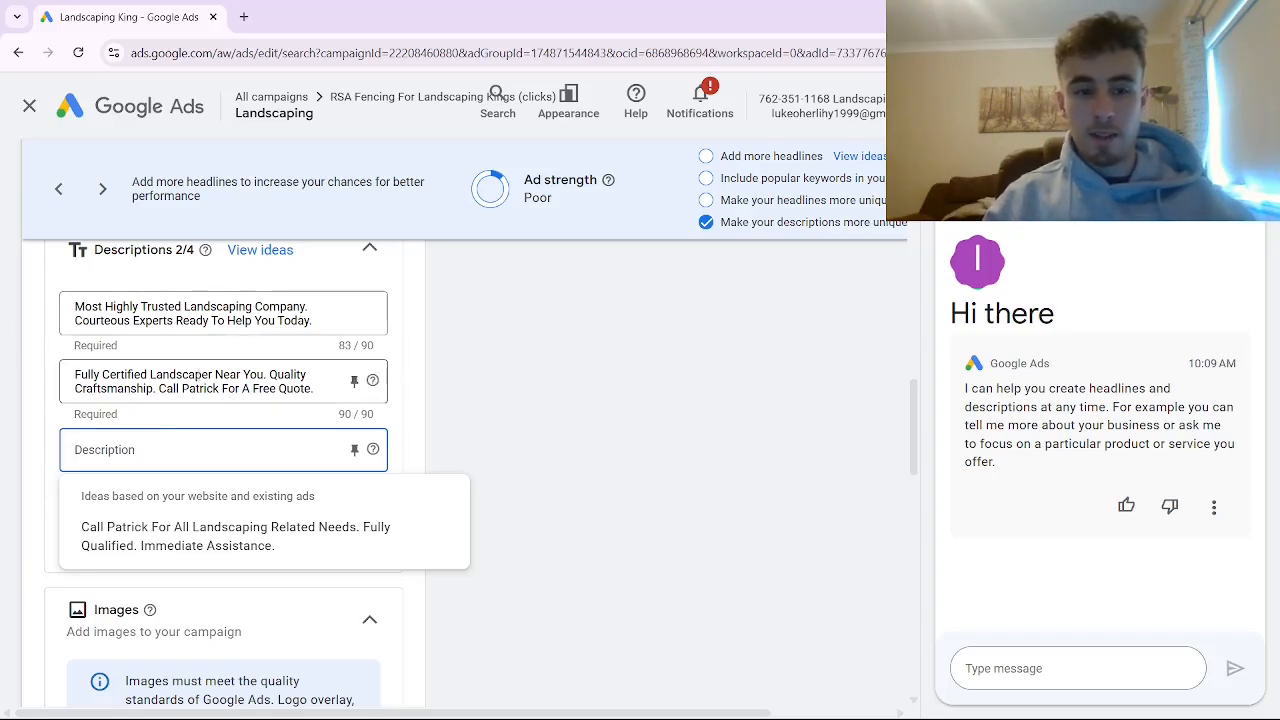
Examine where the landscaping keyword is placed in each of the ad's two filled descriptions.
left_click_drag(212, 375, 150, 375)
left_click(150, 375)
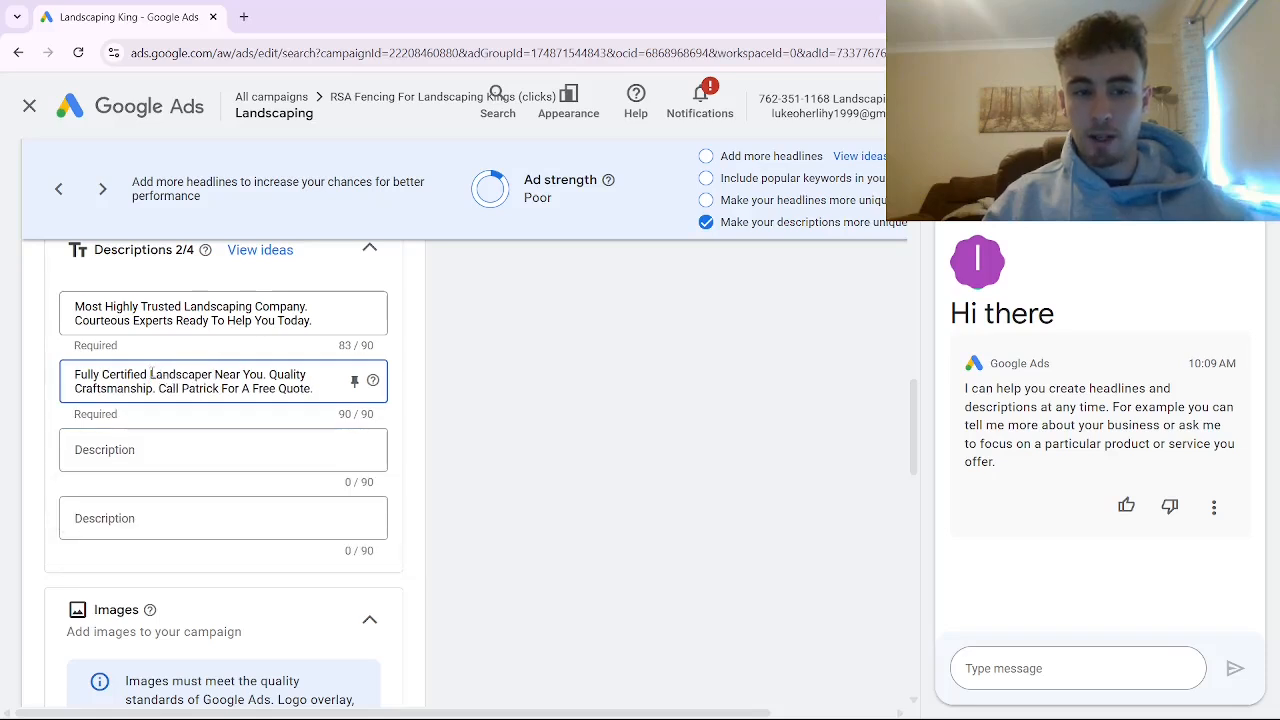
left_click_drag(80, 375, 210, 375)
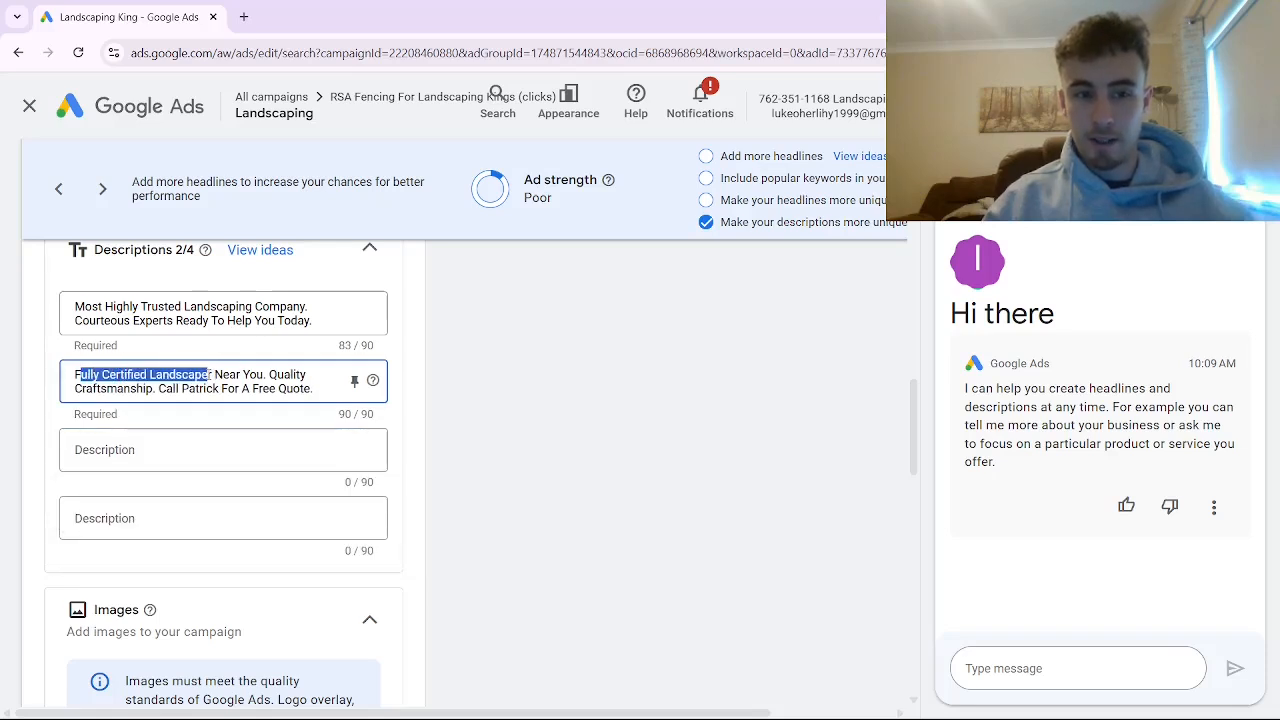
left_click_drag(179, 306, 280, 306)
left_click(181, 311)
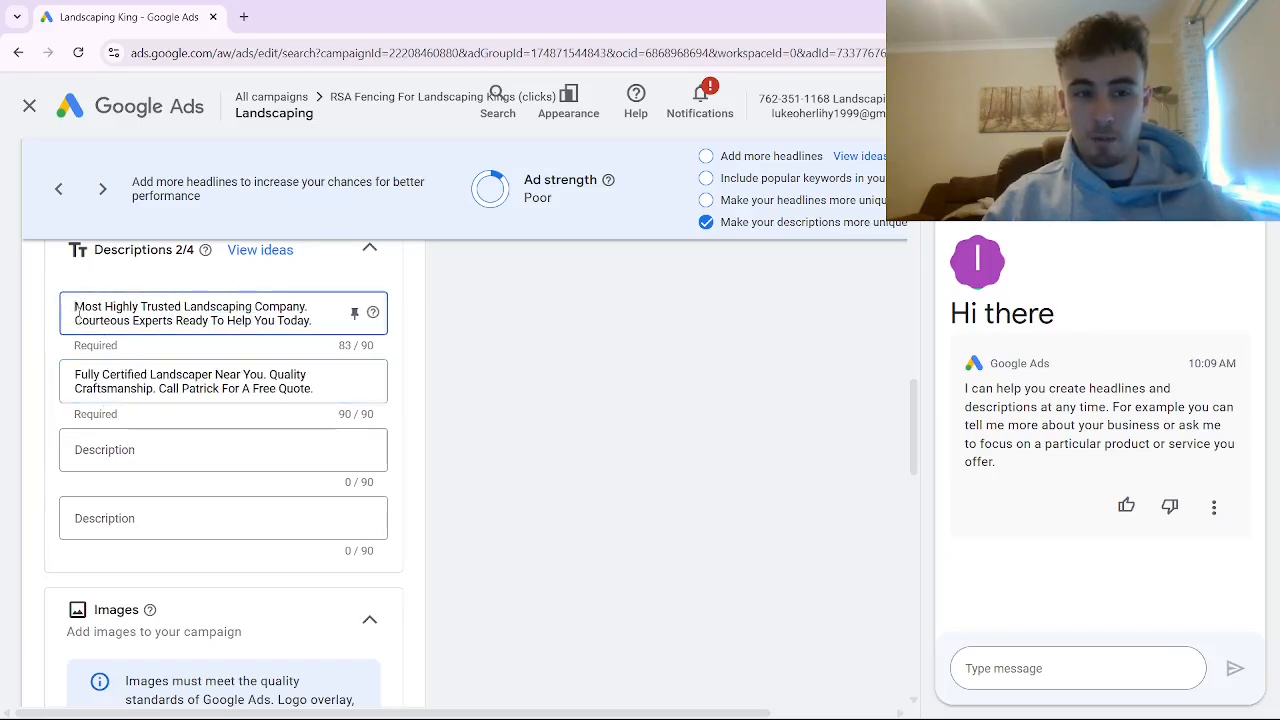
Examine the trust, expertise and quality claims in both descriptions, and the free-quote call to action ending the second.
left_click_drag(75, 313, 160, 313)
left_click_drag(75, 320, 253, 320)
left_click_drag(75, 375, 141, 375)
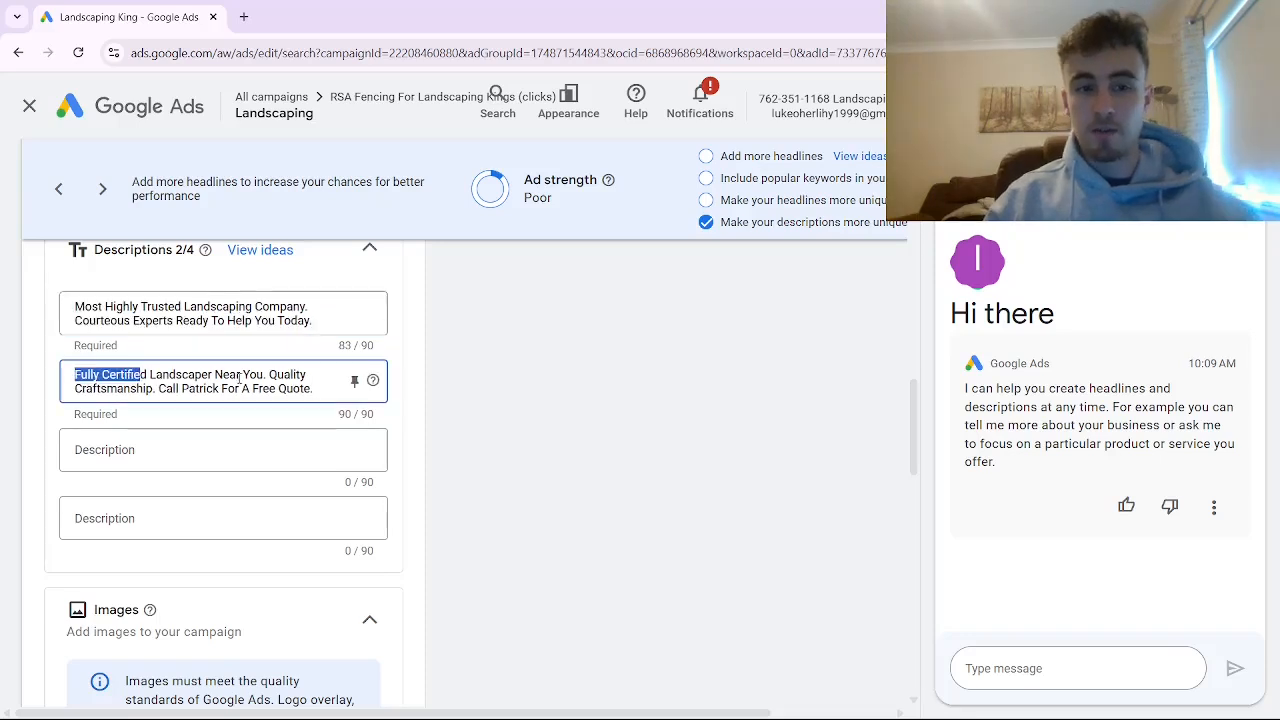
left_click_drag(270, 375, 297, 378)
left_click_drag(158, 388, 82, 388)
left_click(125, 388)
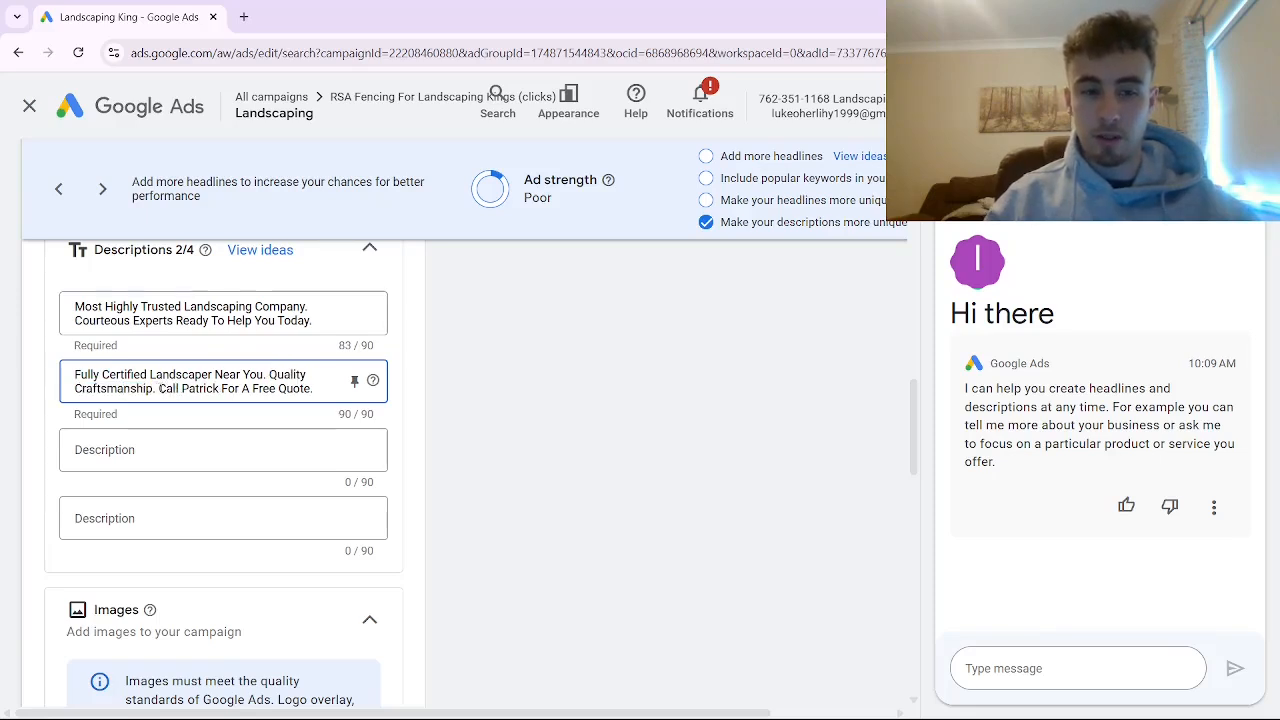
left_click_drag(157, 388, 315, 389)
left_click(314, 389)
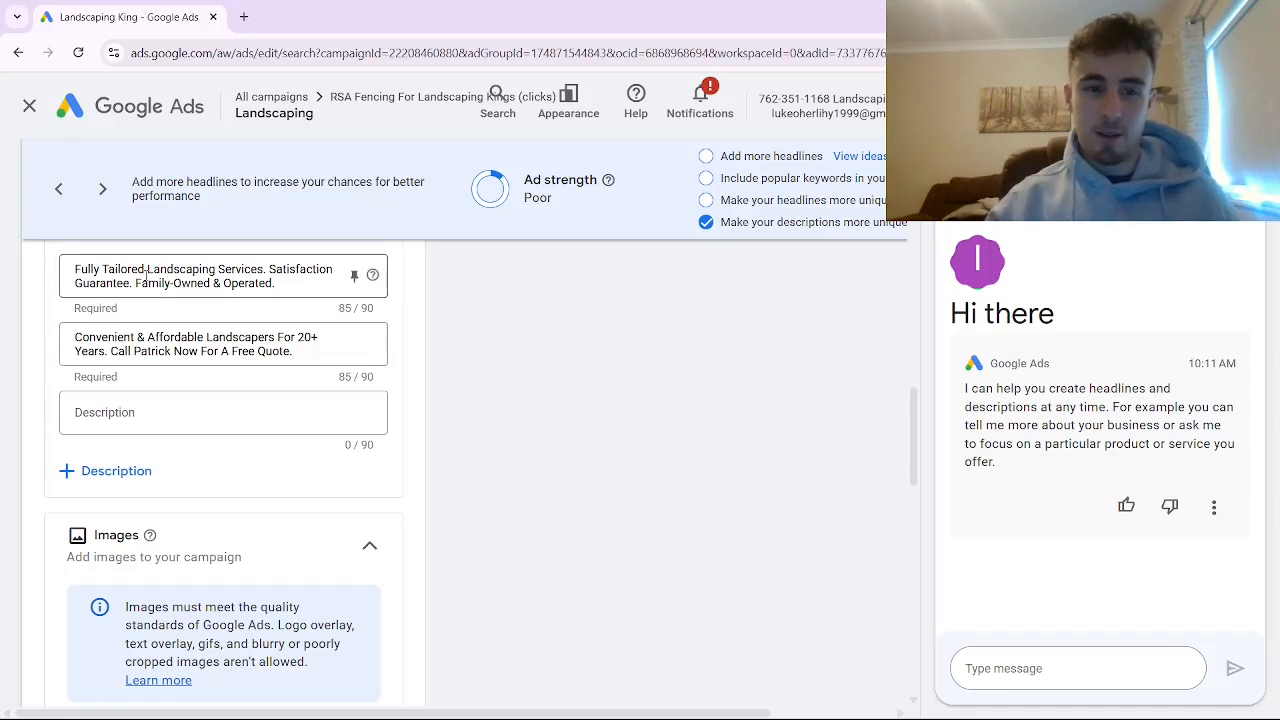
Examine the keyword "Landscaping Services" and the supporting claims in the first description of the "Fully Tailored" ad.
left_click_drag(146, 276, 264, 272)
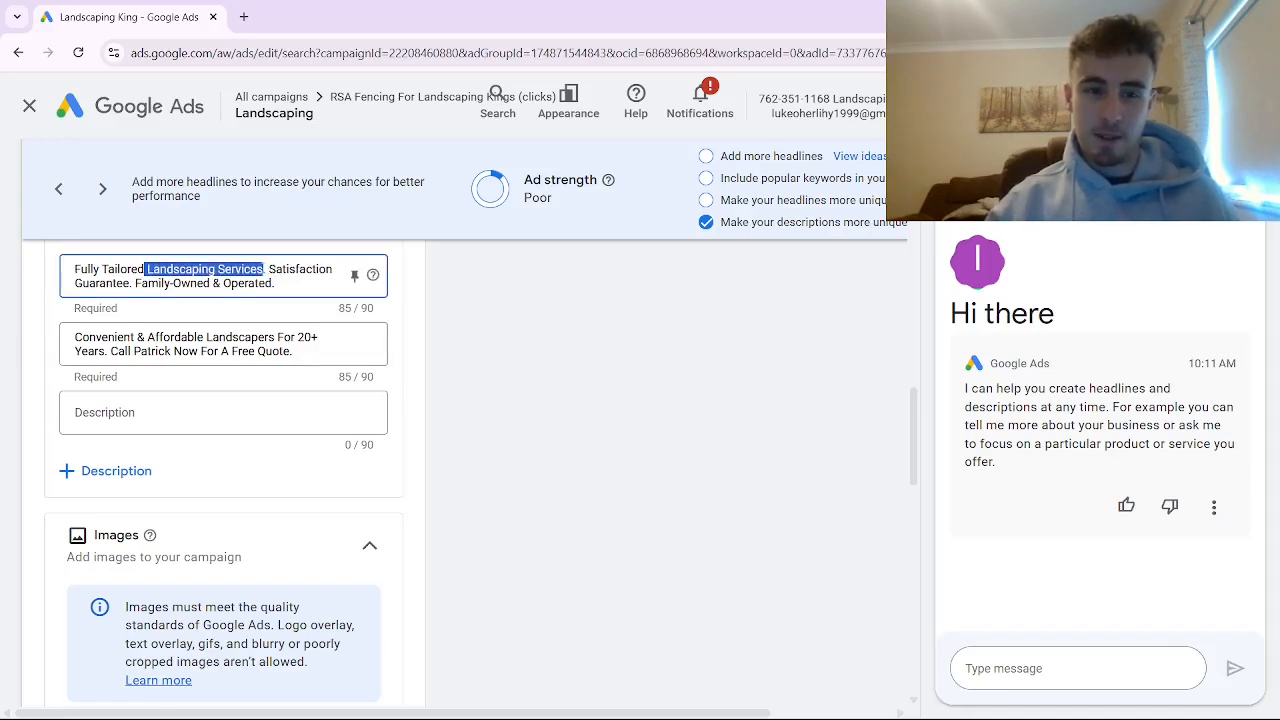
left_click(248, 283)
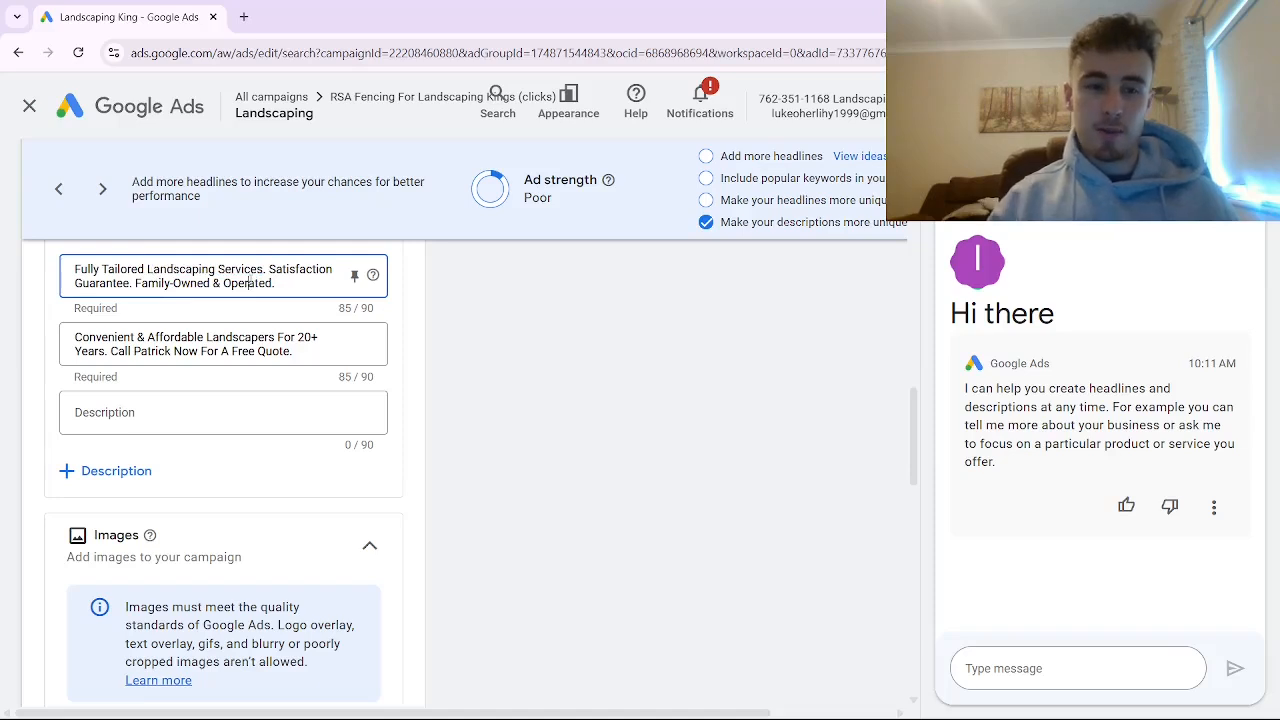